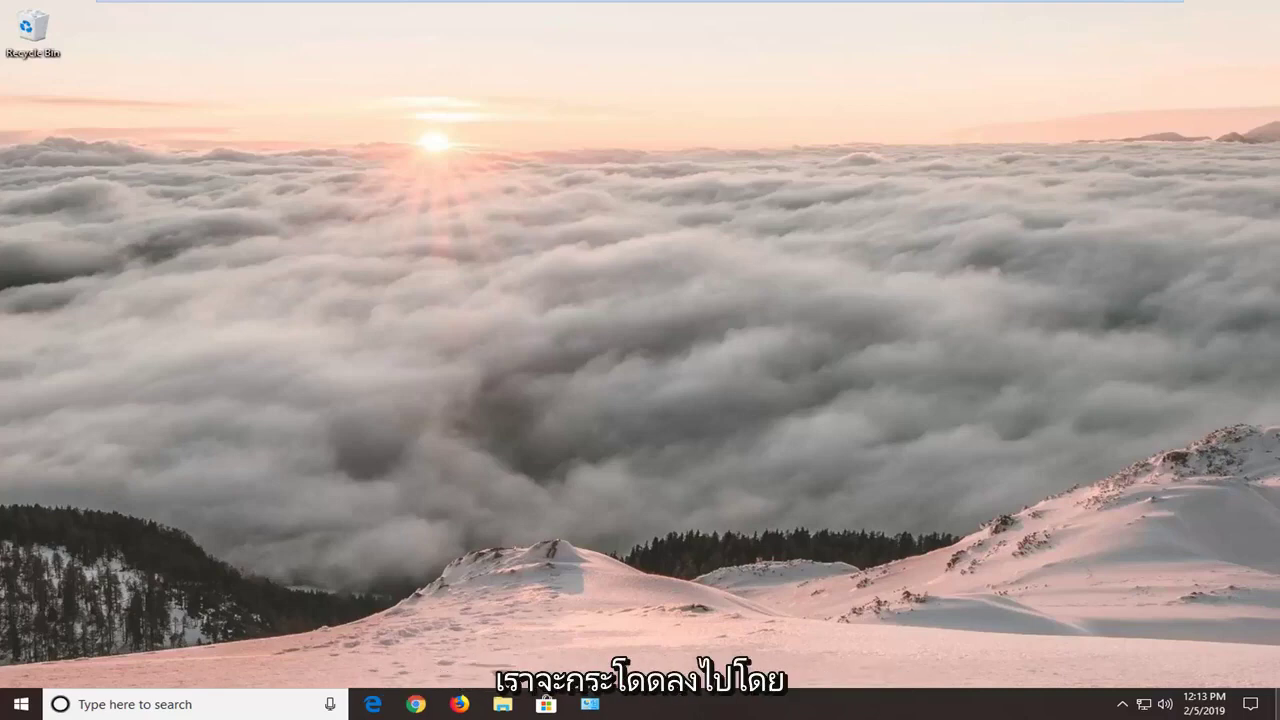
# - Search Windows for "troubleshoot" and open the Troubleshoot settings in a smaller, non-maximized window
pyautogui.click(21, 704)
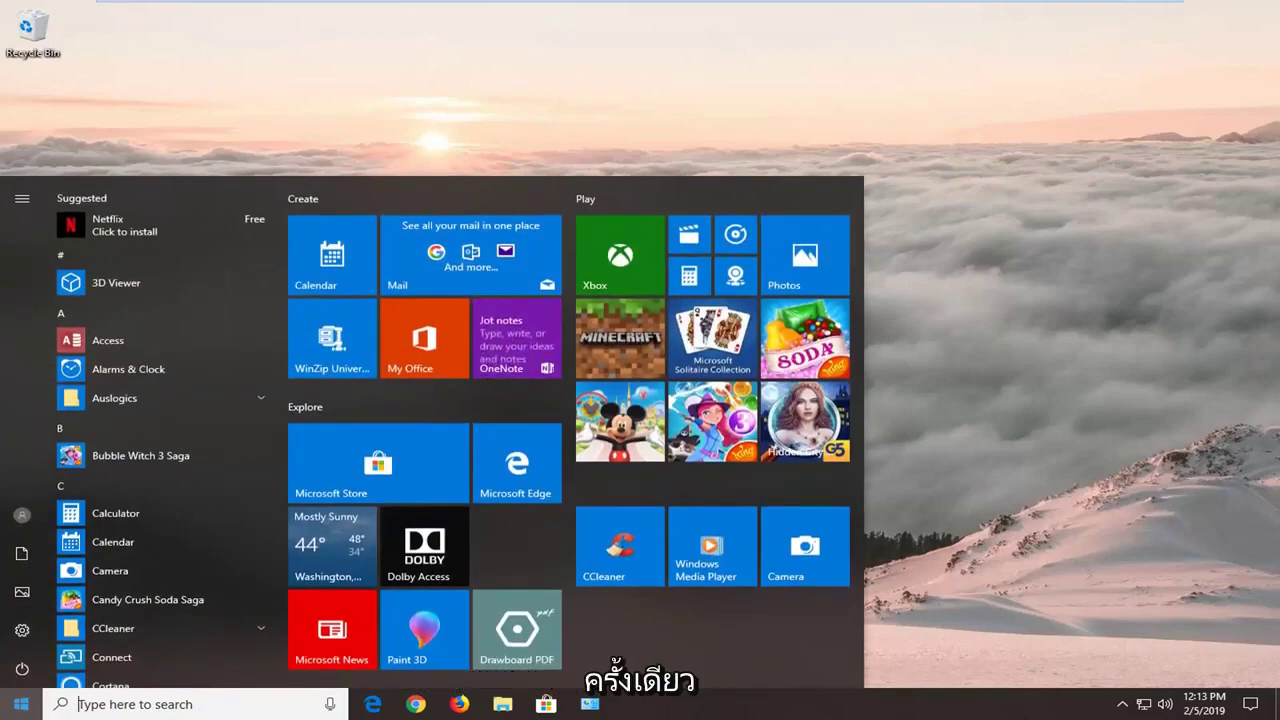
pyautogui.write('t')
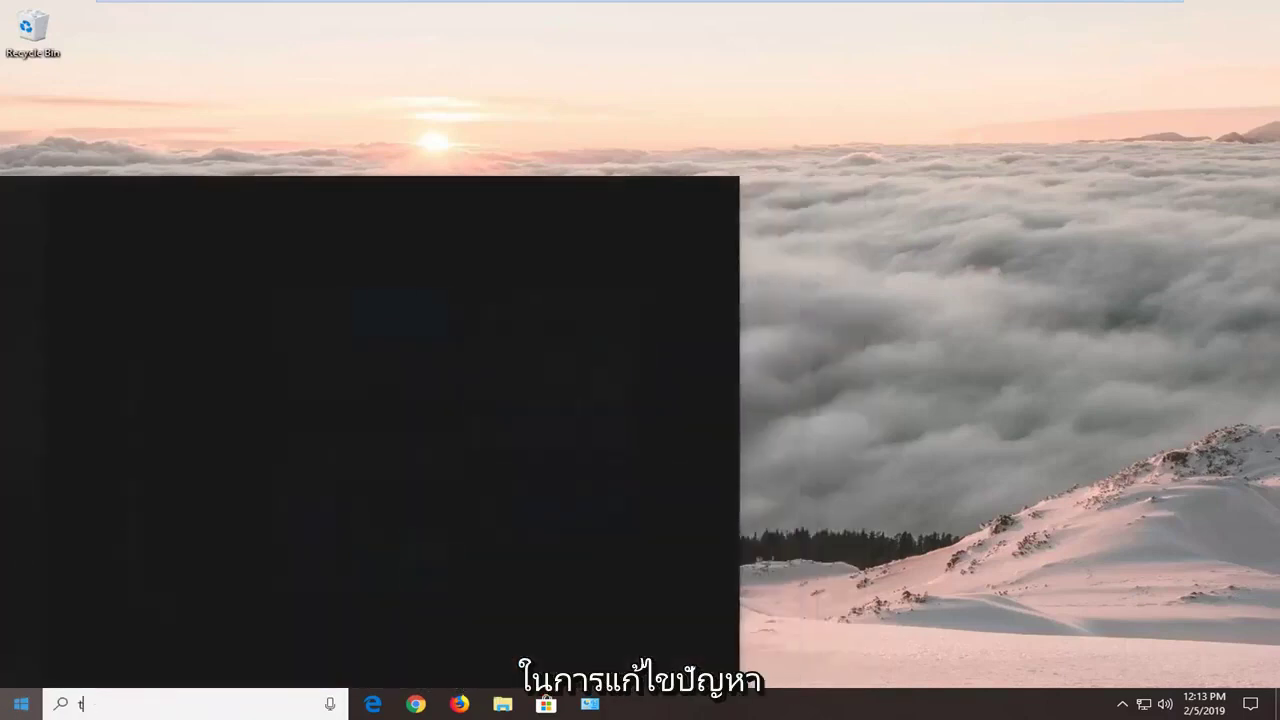
pyautogui.write('roubleshoo')
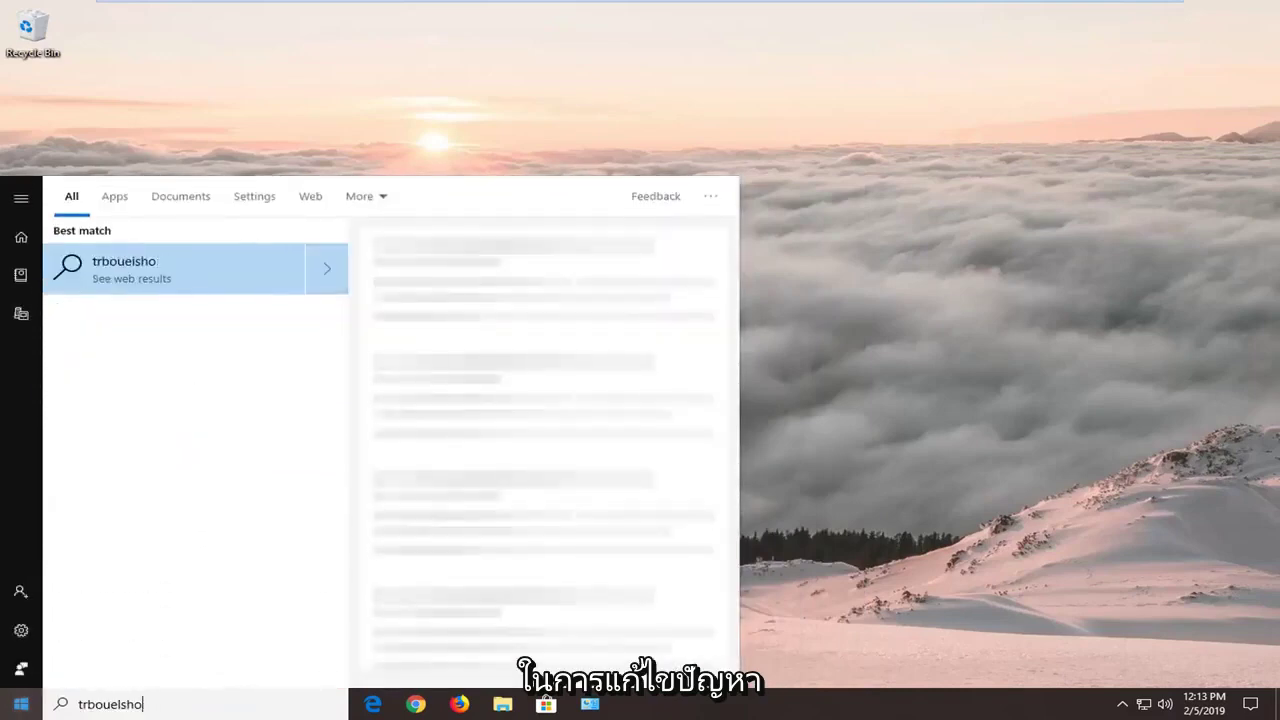
pyautogui.press('BackSpace')
pyautogui.press('BackSpace')
pyautogui.press('BackSpace')
pyautogui.press('BackSpace')
pyautogui.press('BackSpace')
pyautogui.press('BackSpace')
pyautogui.press('BackSpace')
pyautogui.press('BackSpace')
pyautogui.press('BackSpace')
pyautogui.press('BackSpace')
pyautogui.write('roubleshoot')
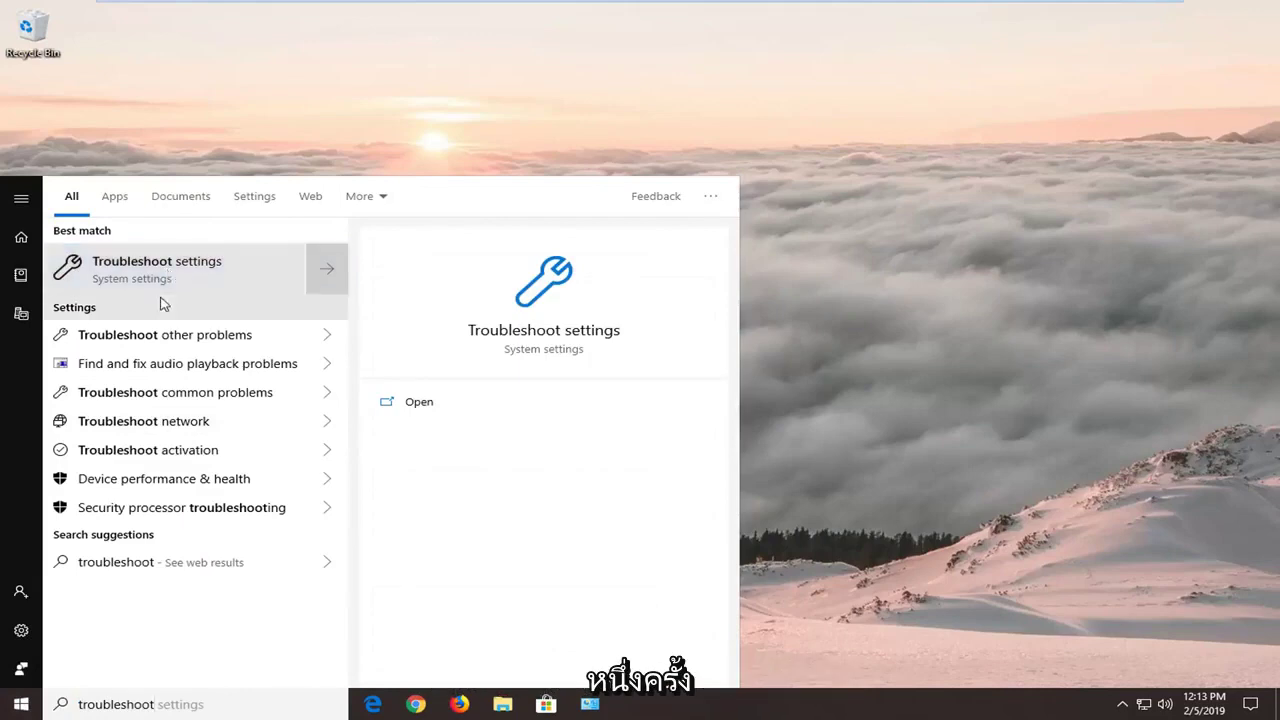
pyautogui.click(252, 268)
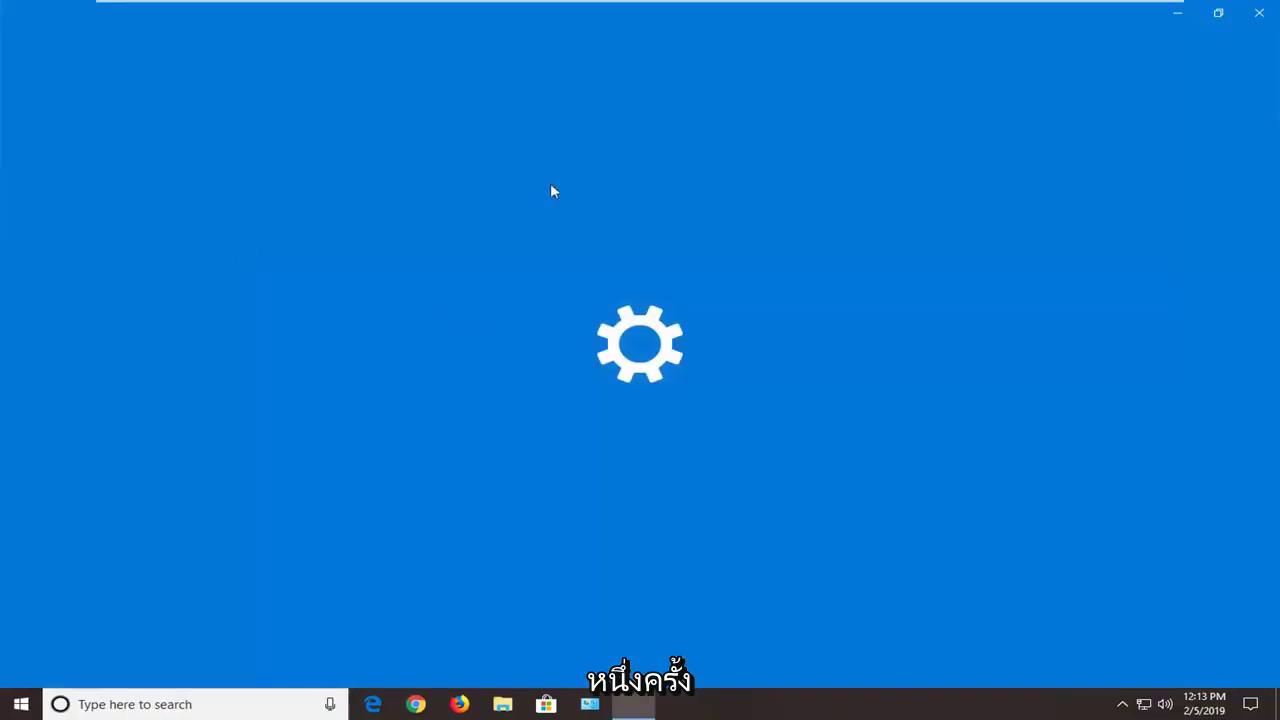
pyautogui.moveTo(725, 20); pyautogui.dragTo(677, 77)
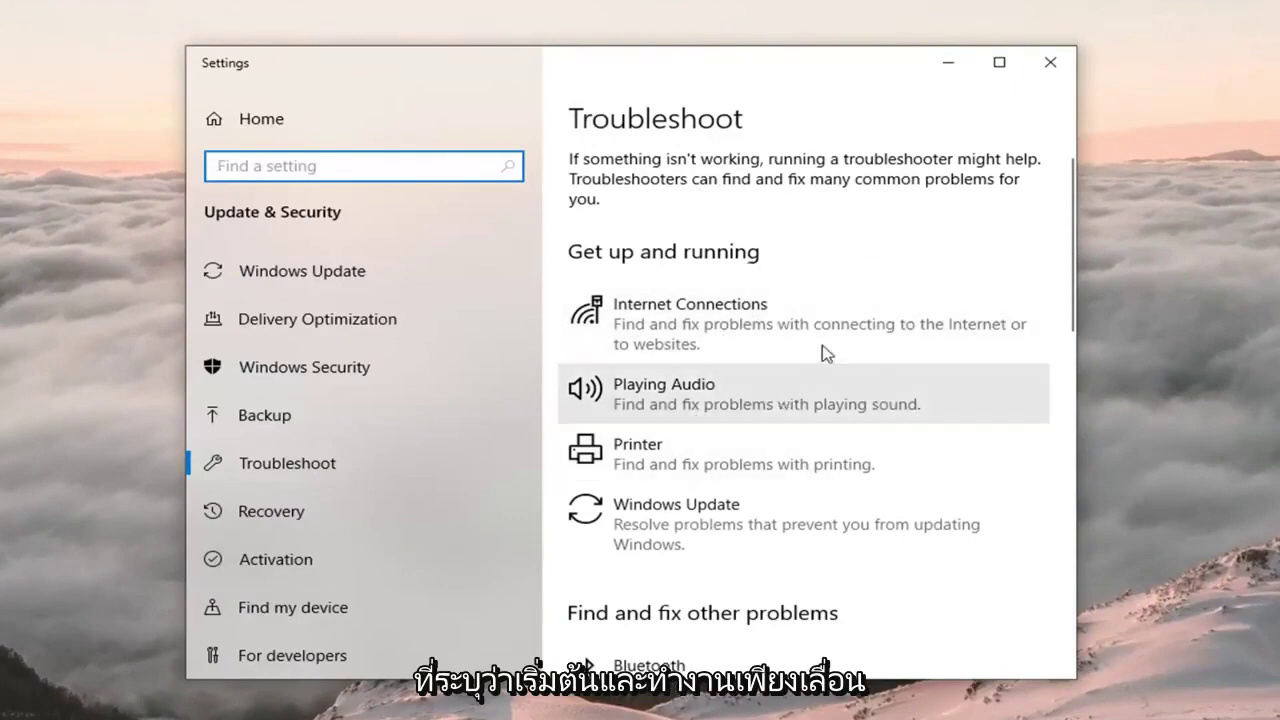
# - Run the Windows Store Apps troubleshooter from the list of other problems
pyautogui.scroll(-10, 815, 370)
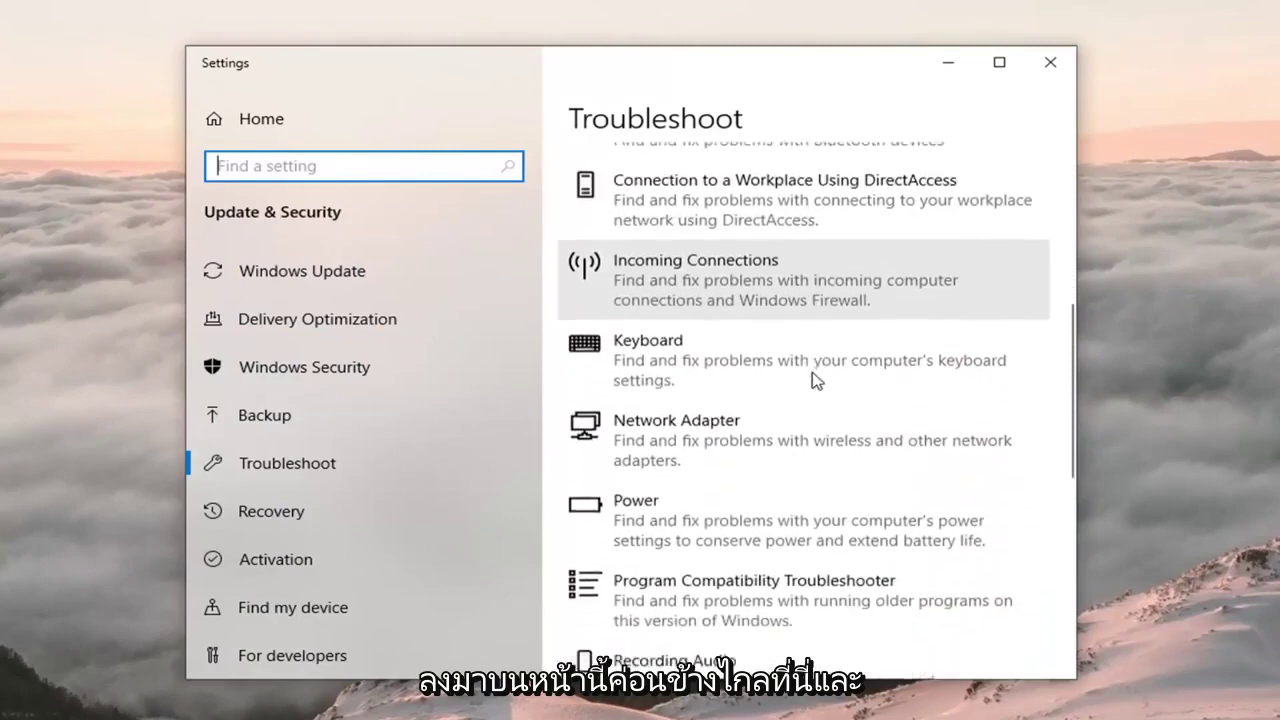
pyautogui.scroll(-8, 810, 370)
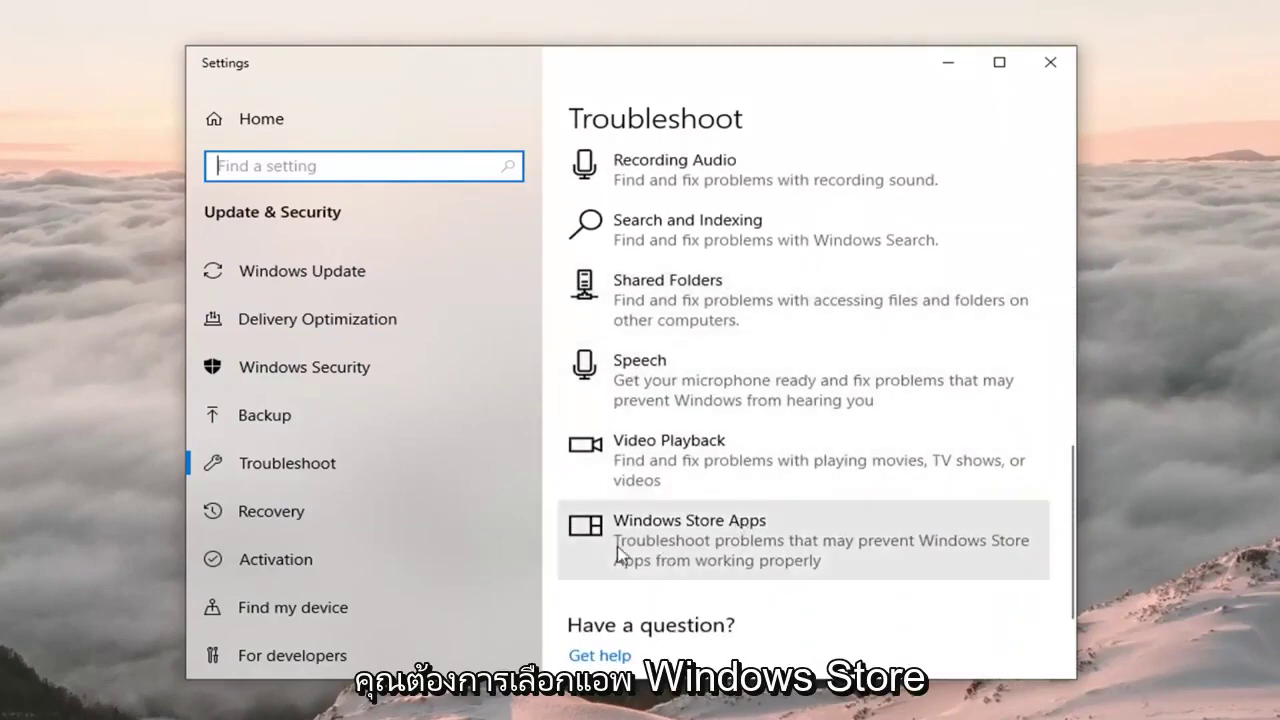
pyautogui.click(692, 545)
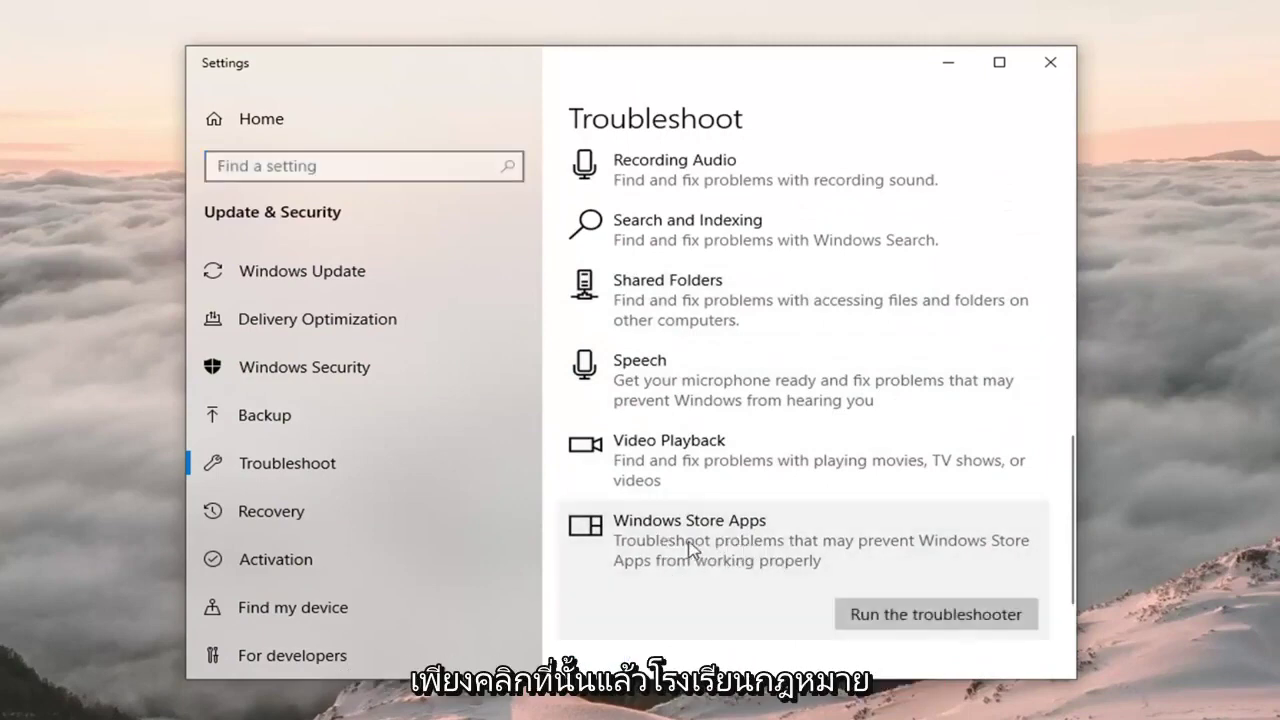
pyautogui.click(961, 616)
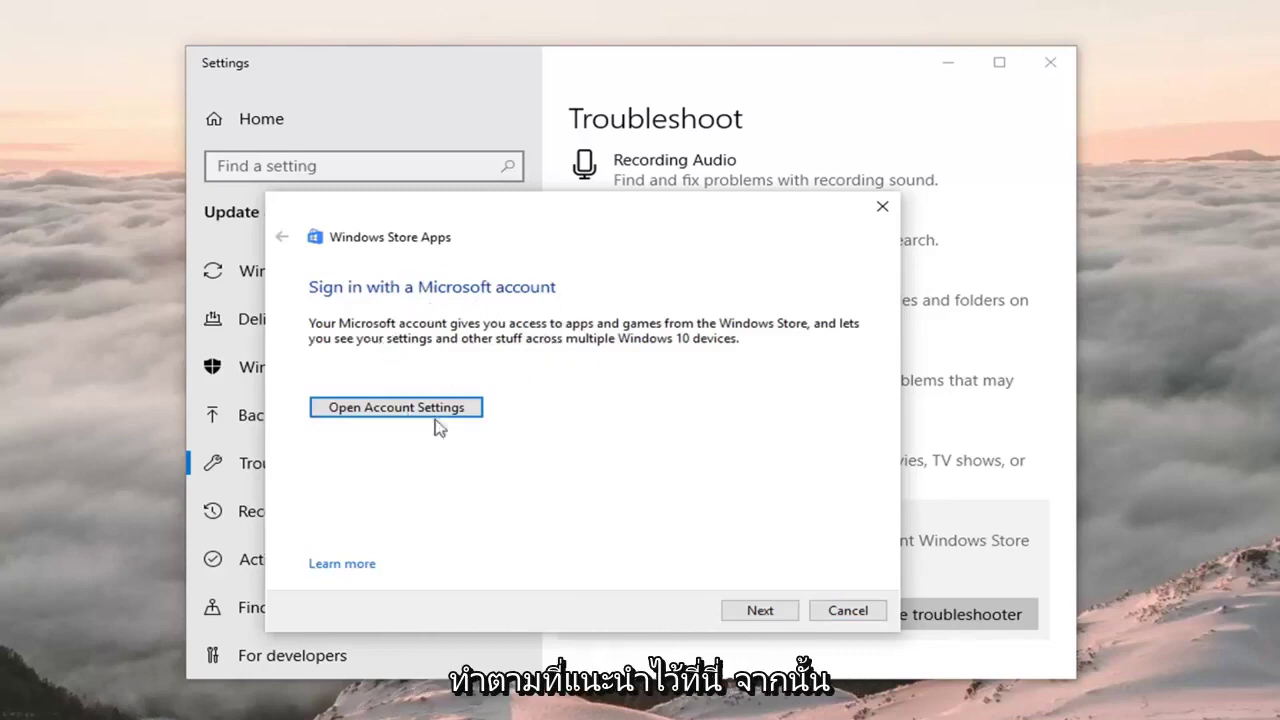
# - Skip the account sign-in and app reset suggestions, continue past the restart notice, and close the finished troubleshooter and Settings
pyautogui.click(752, 608)
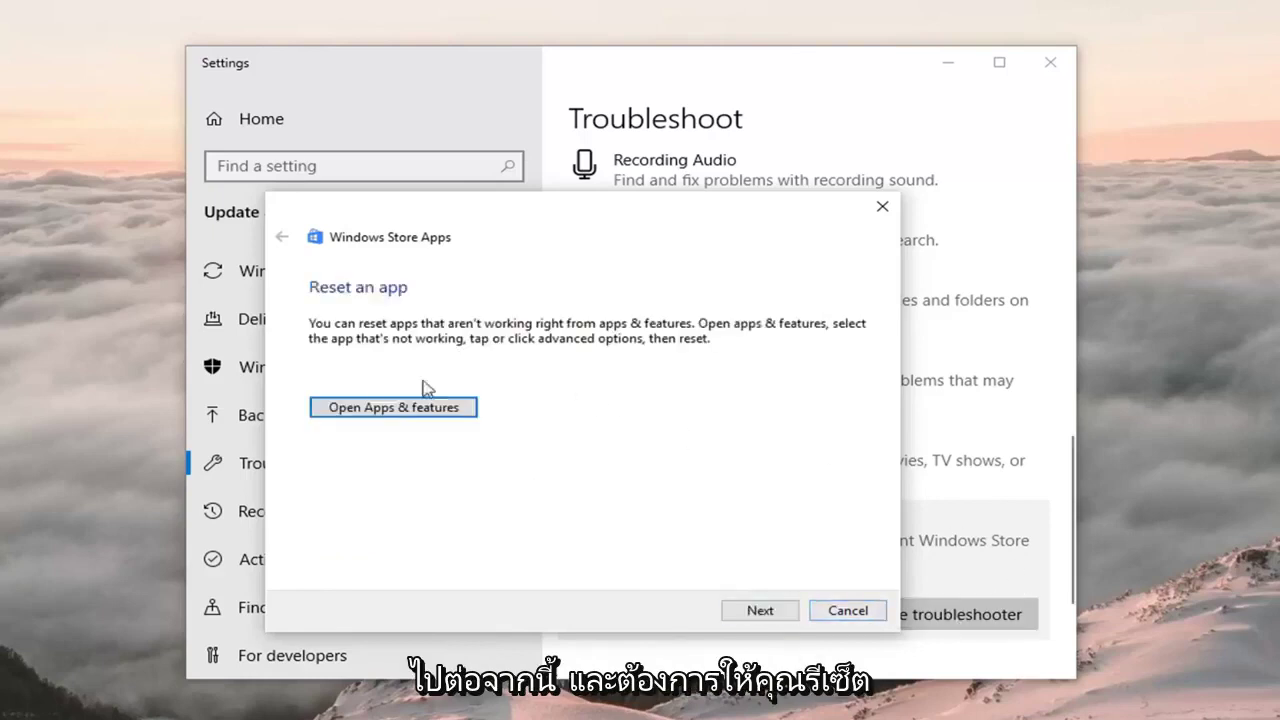
pyautogui.click(760, 610)
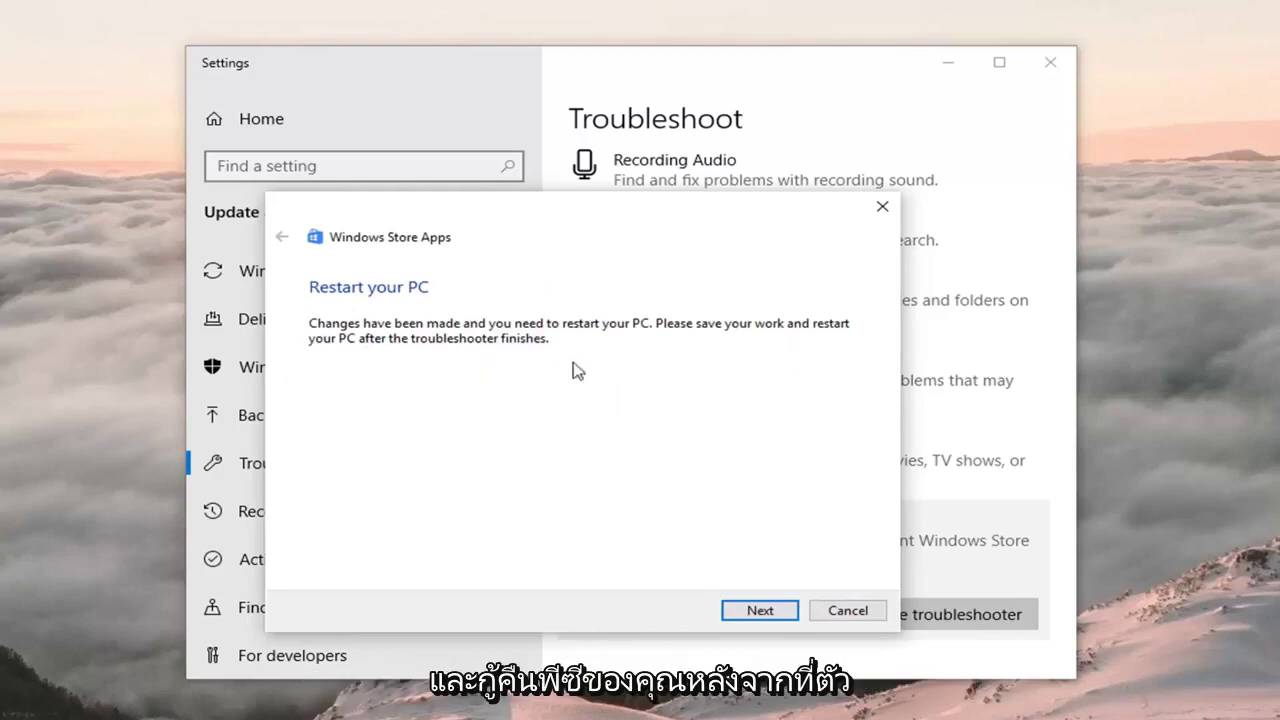
pyautogui.click(745, 611)
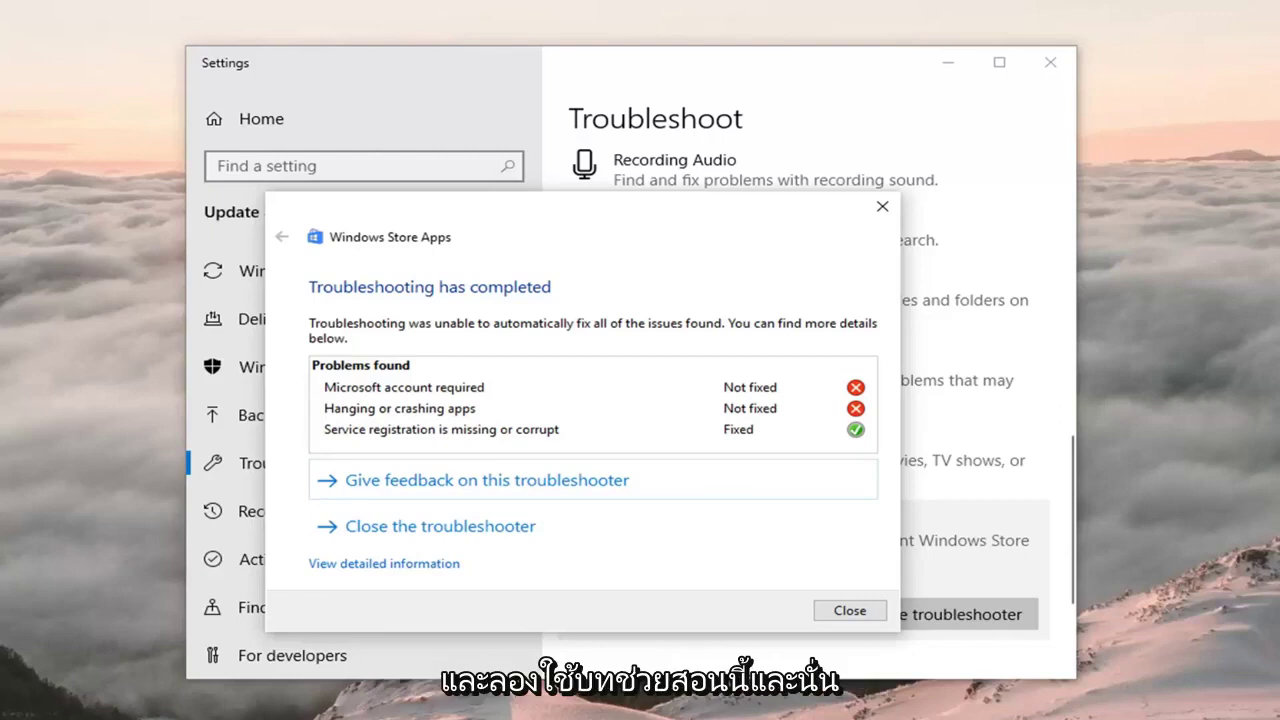
pyautogui.click(883, 207)
pyautogui.click(1050, 72)
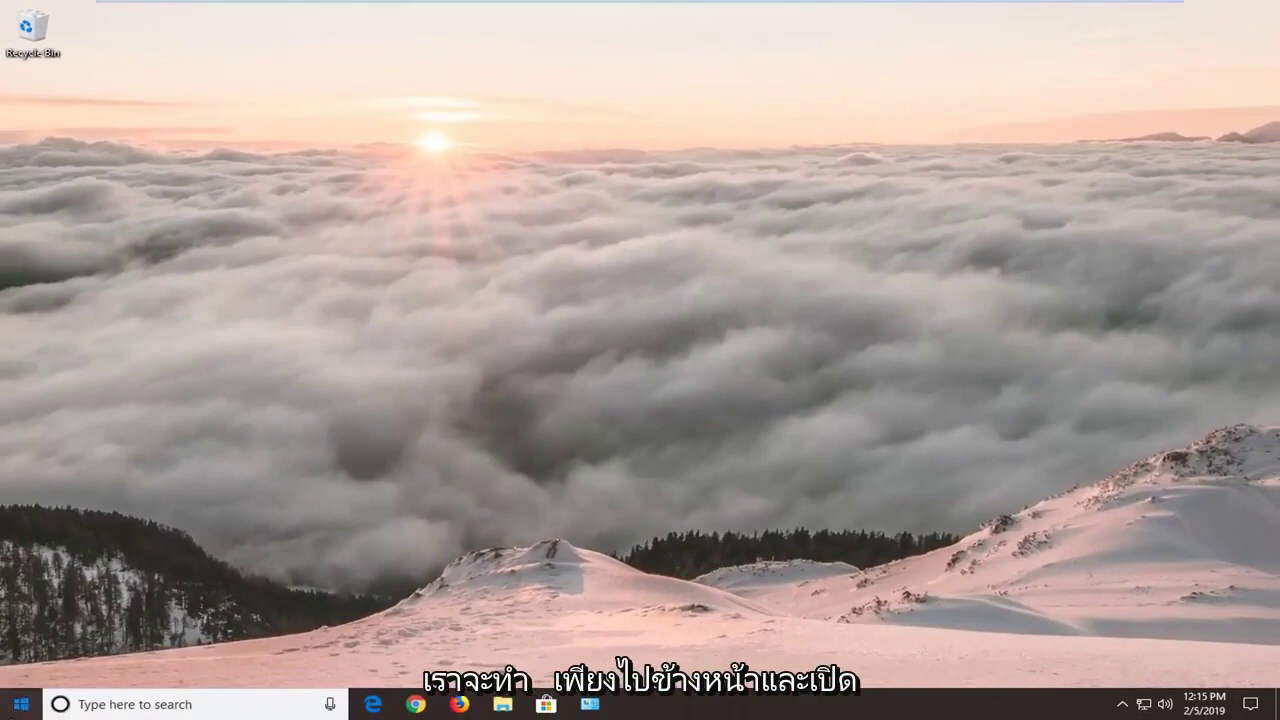
# - Search for "powershell" and run Windows PowerShell as administrator, allowing it to make changes to the device
pyautogui.click(18, 708)
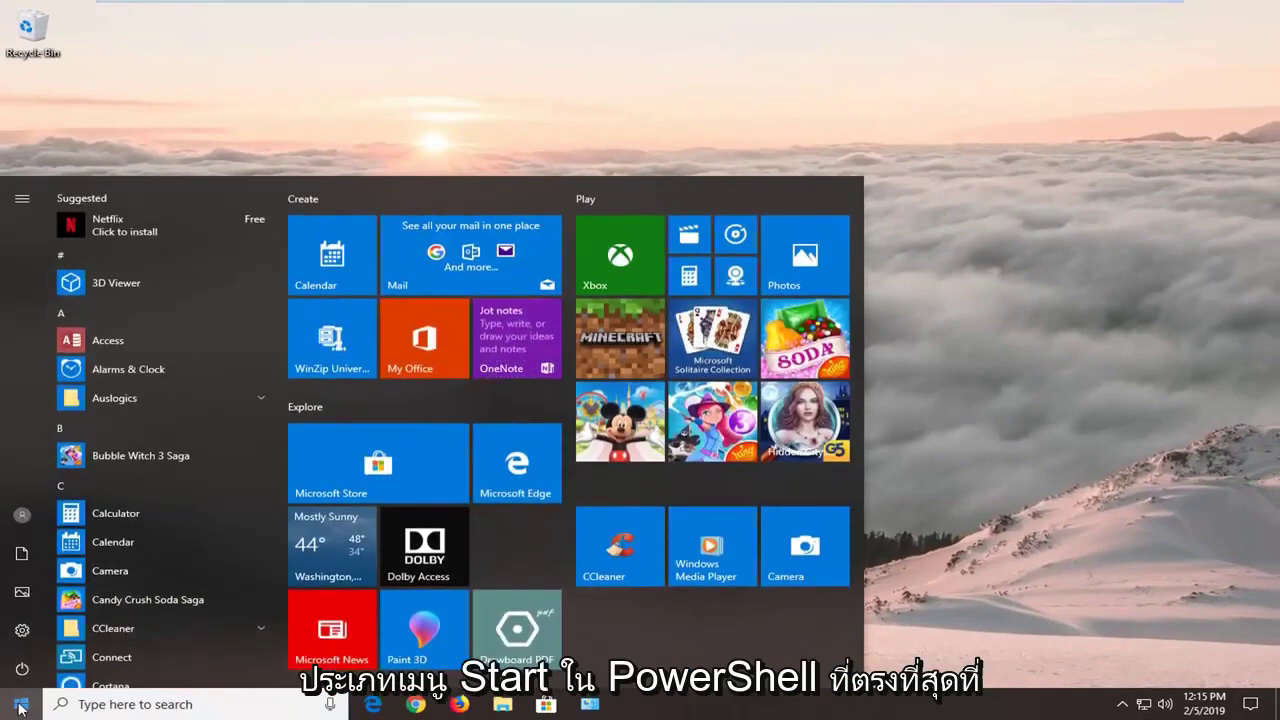
pyautogui.write('powershell')
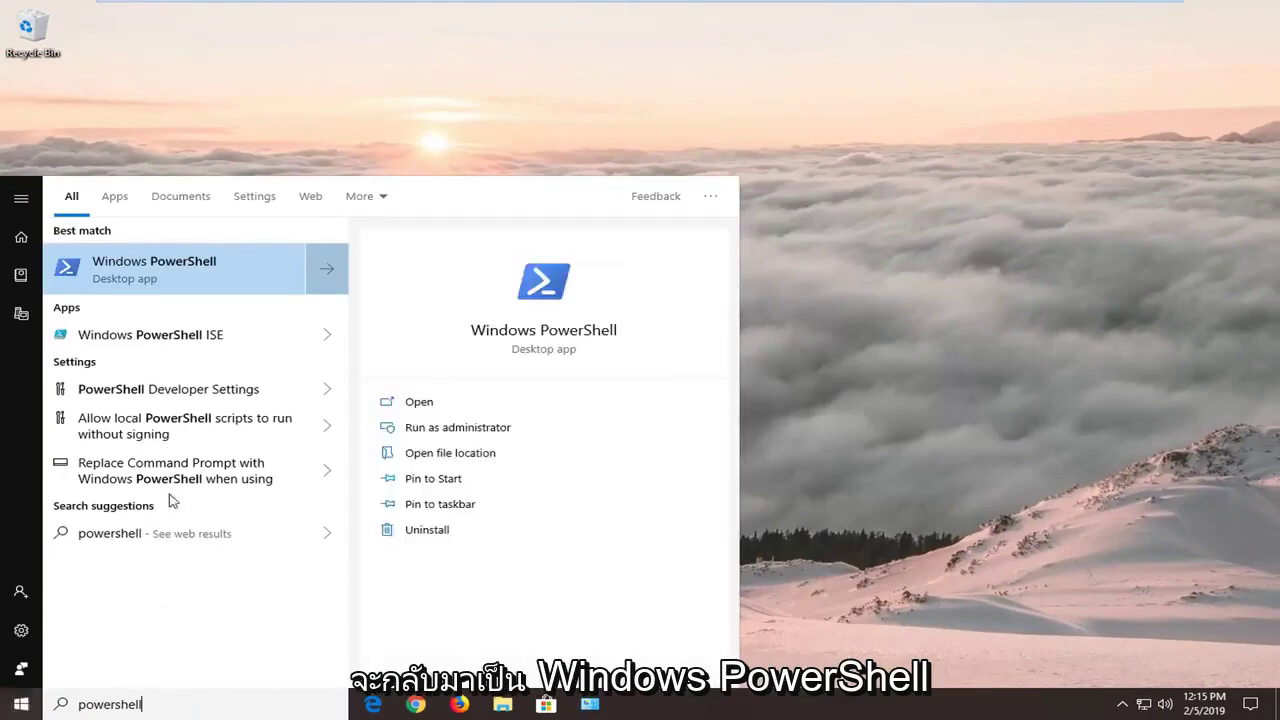
pyautogui.rightClick(190, 277)
pyautogui.click(203, 290)
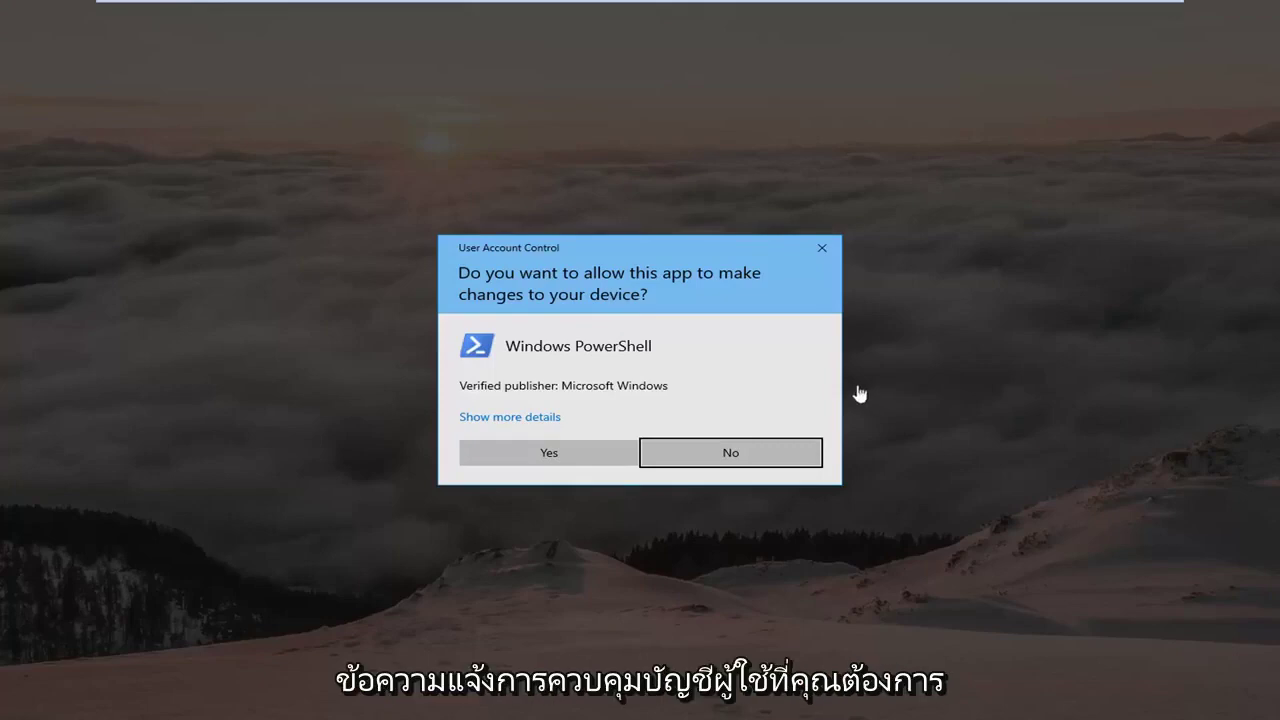
pyautogui.click(570, 452)
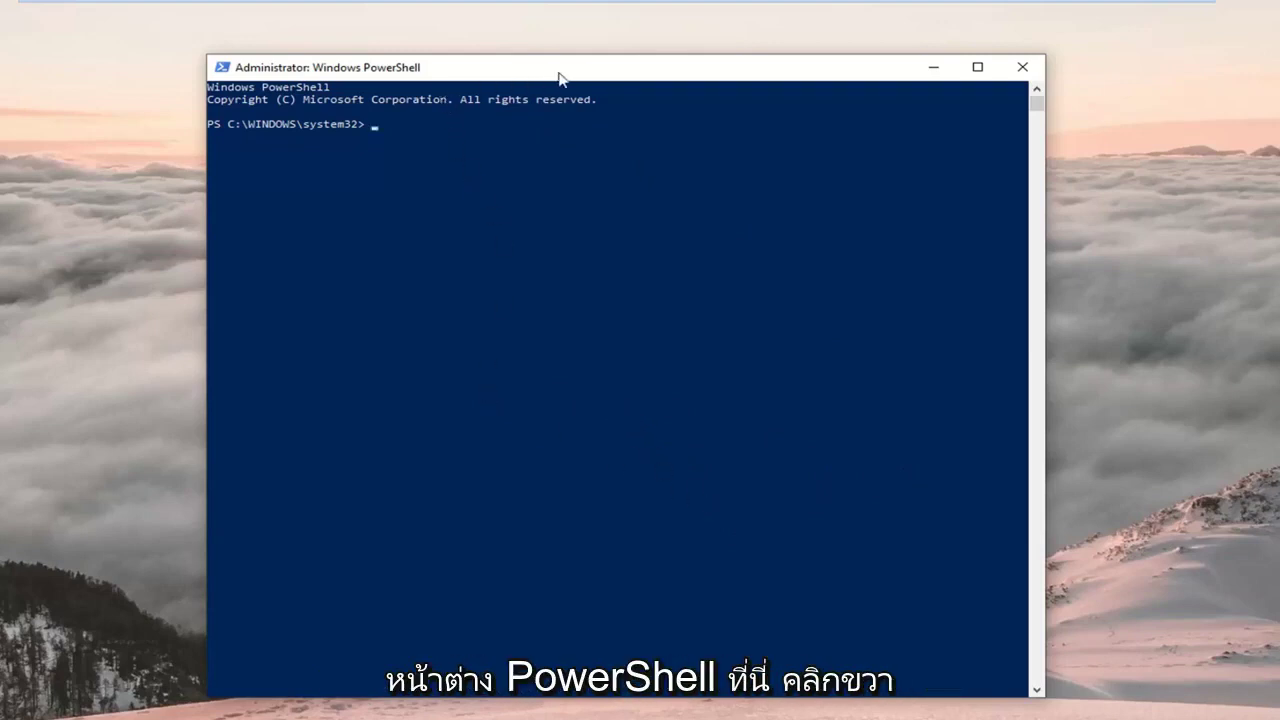
# - Paste and run Get-AppXPackage | Foreach {Add-AppxPackage -DisableDevelopmentMode -Register "$($_.InstallLocation)\AppXManifest.xml"}, and close PowerShell once it finishes
pyautogui.rightClick(561, 72)
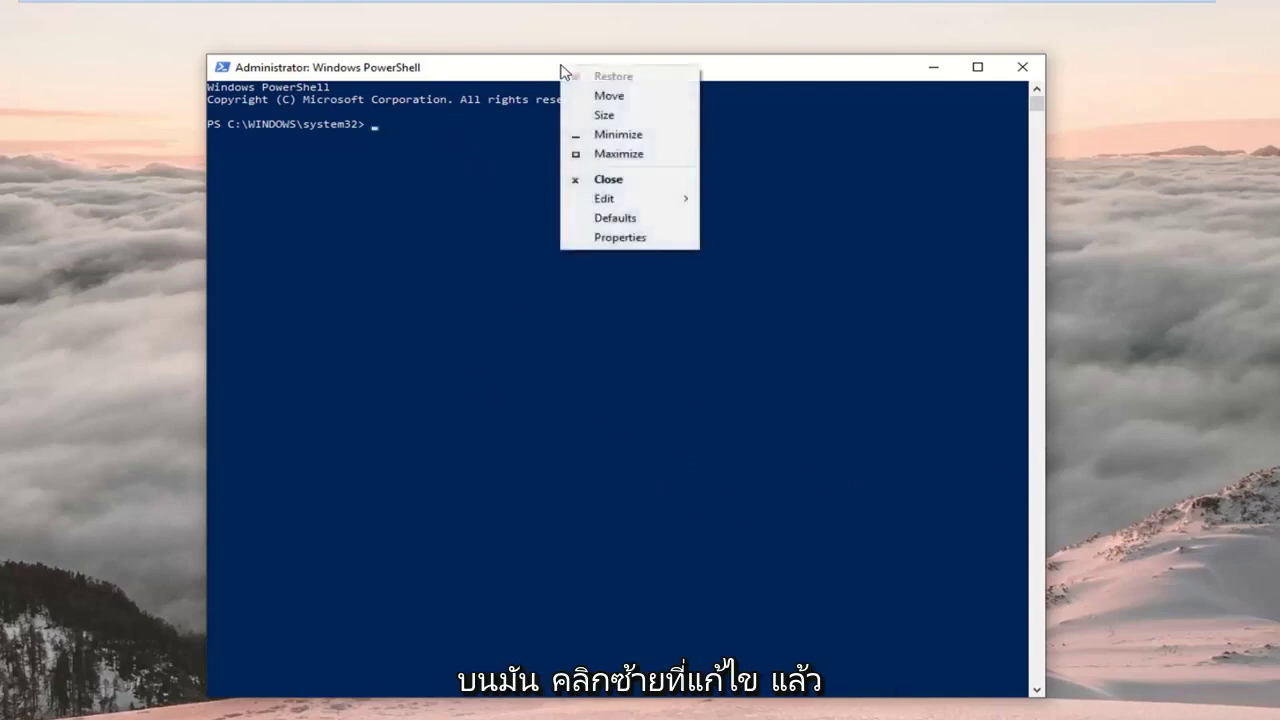
pyautogui.moveTo(638, 204)
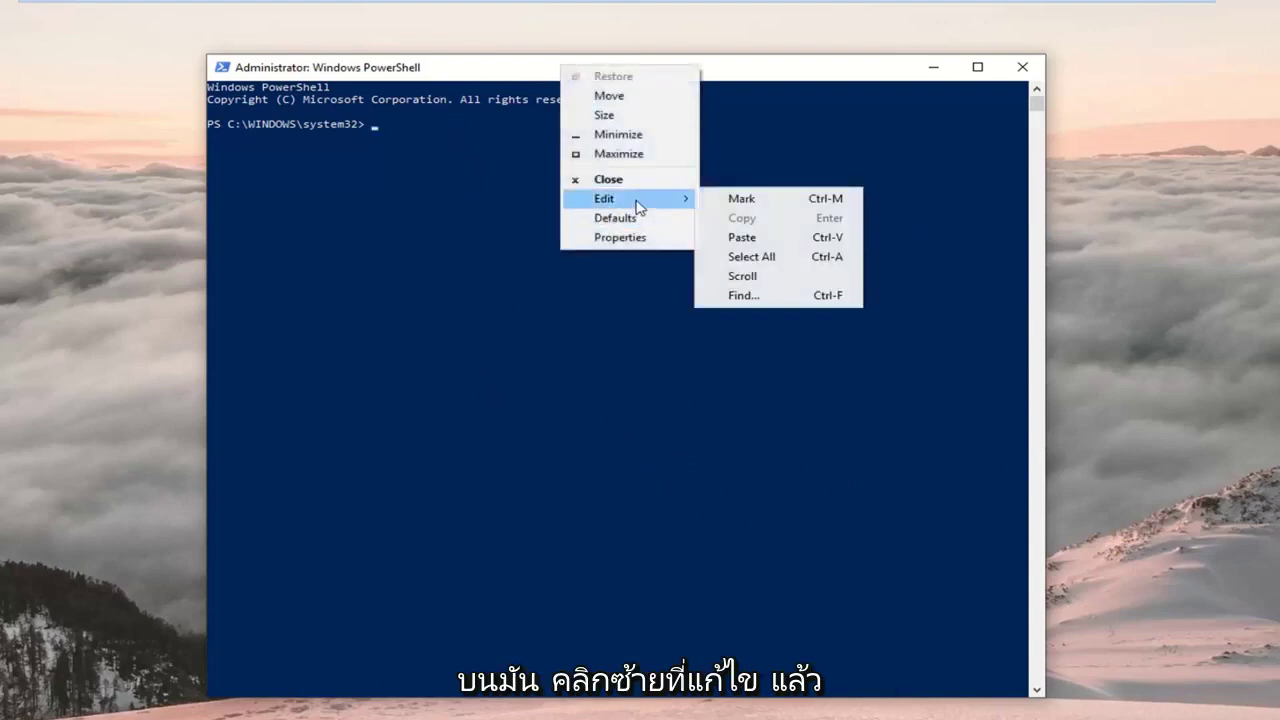
pyautogui.click(741, 237)
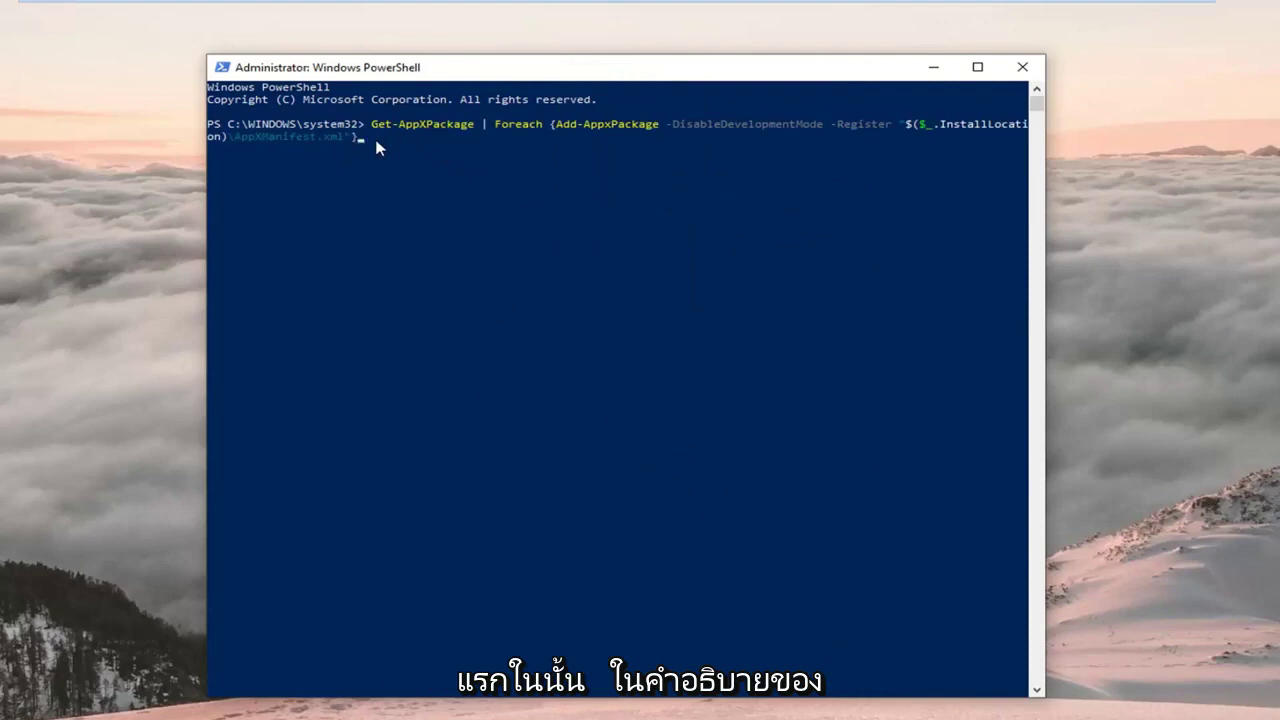
pyautogui.press('Return')
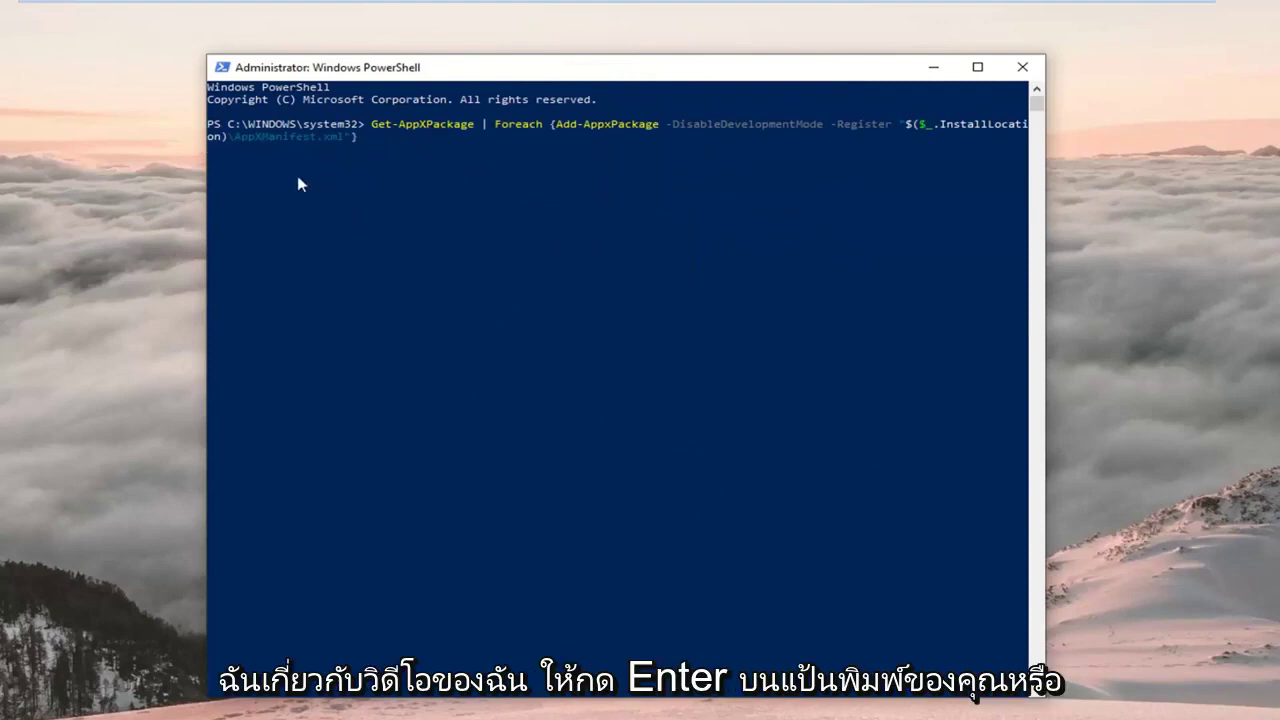
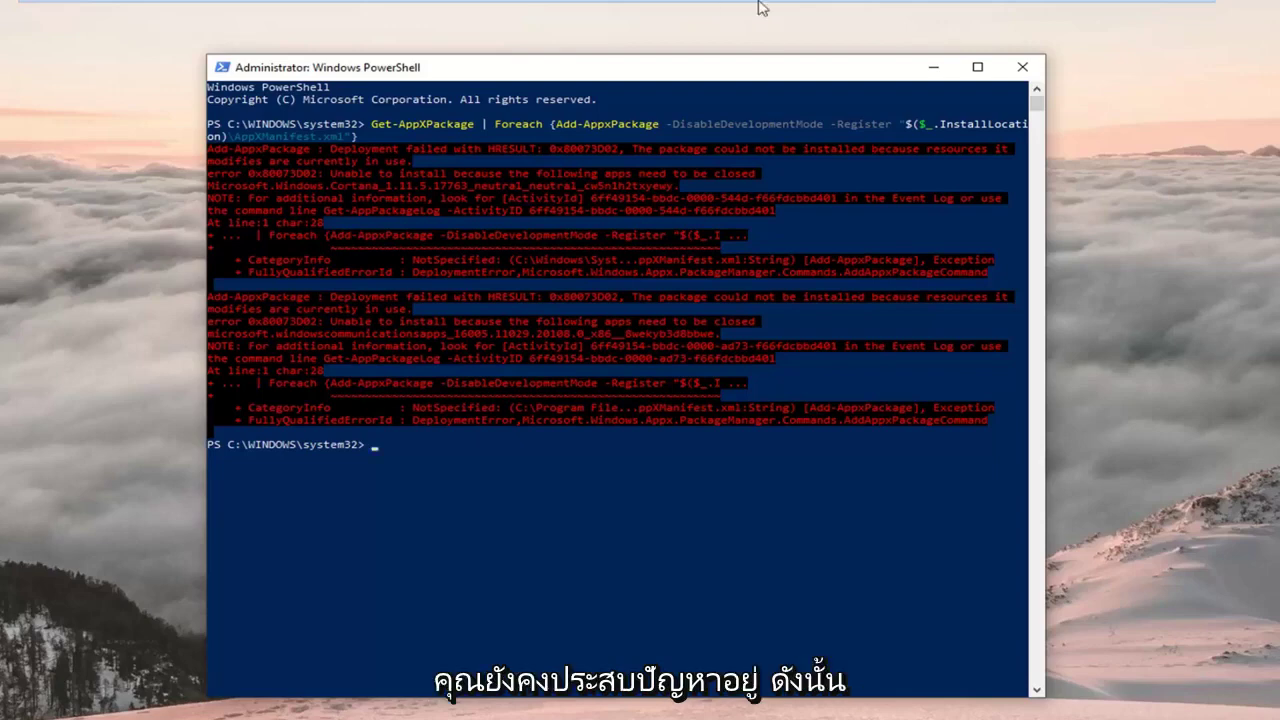
pyautogui.click(1022, 70)
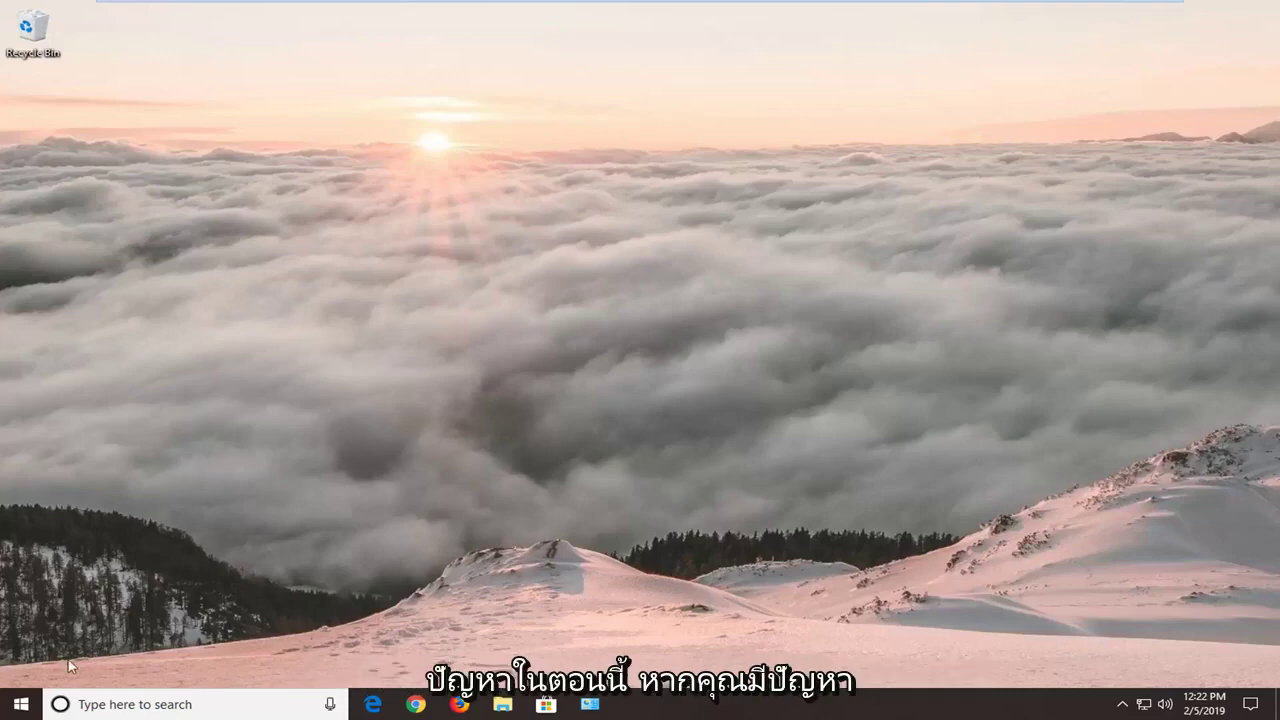
# - Reopen Windows PowerShell with administrator rights, approve the User Account Control request, and move its window higher on the desktop
pyautogui.press('super')
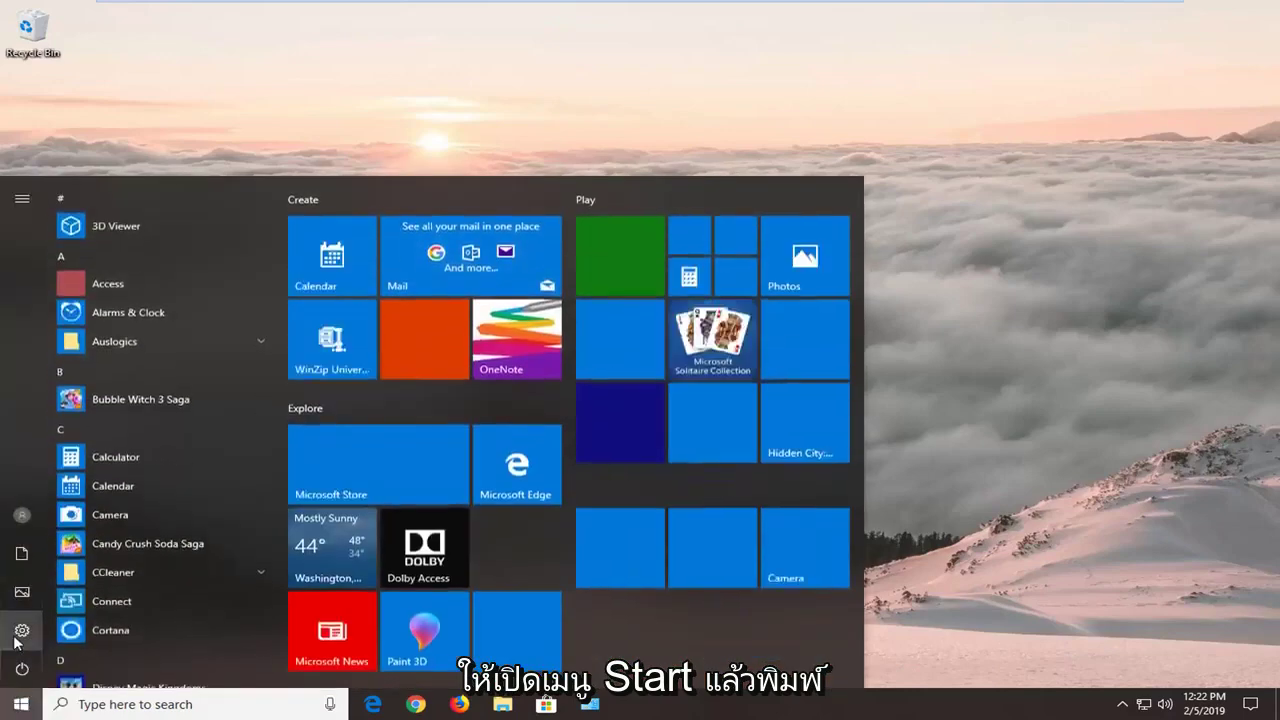
pyautogui.write('pow')
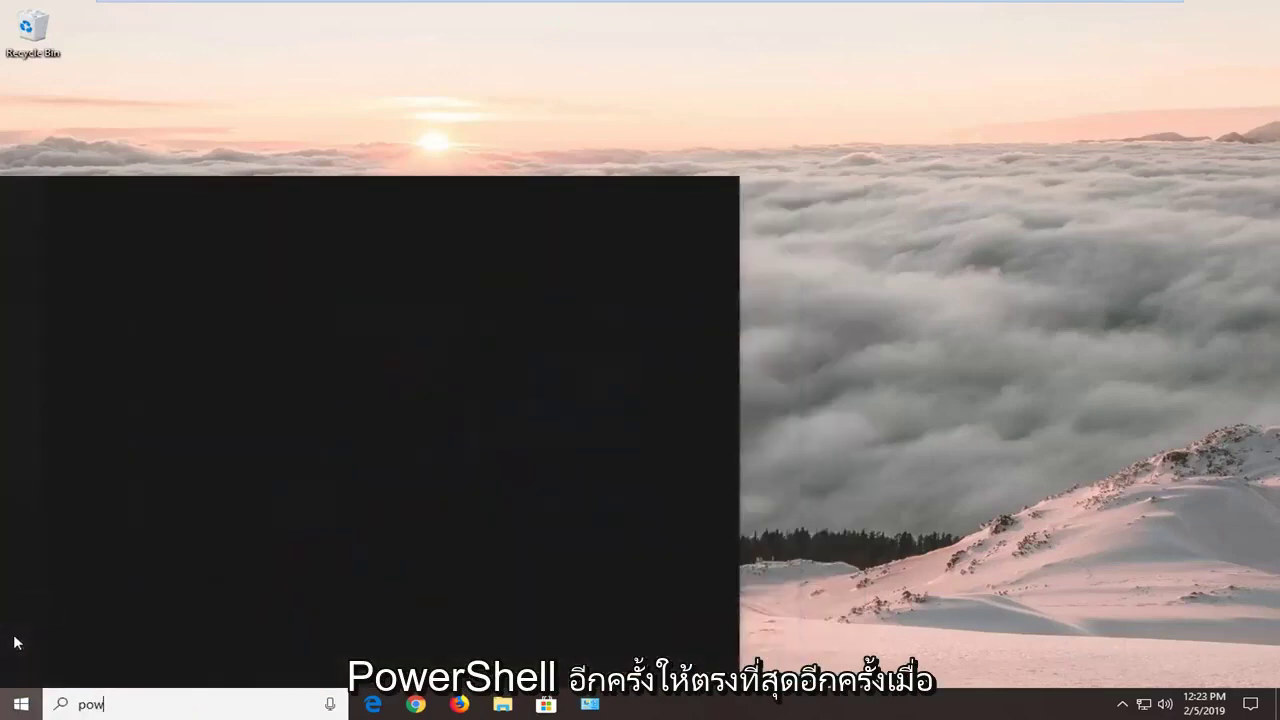
pyautogui.write('ershell')
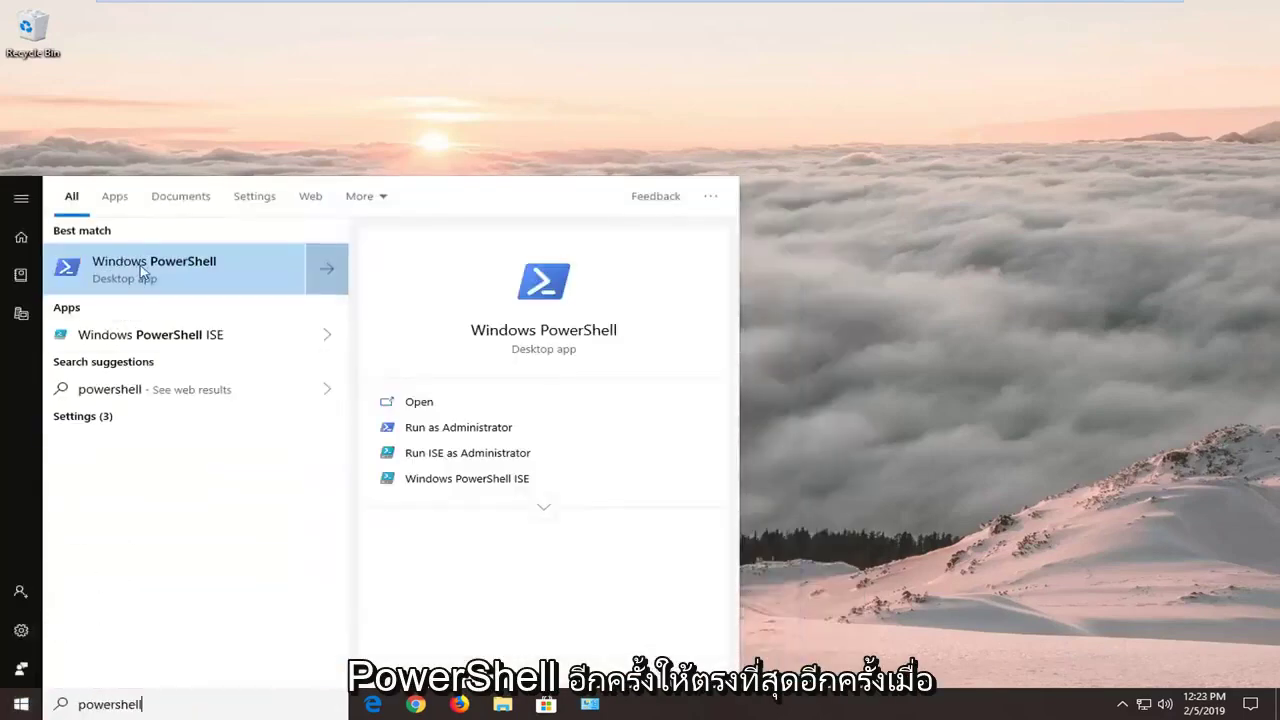
pyautogui.rightClick(141, 270)
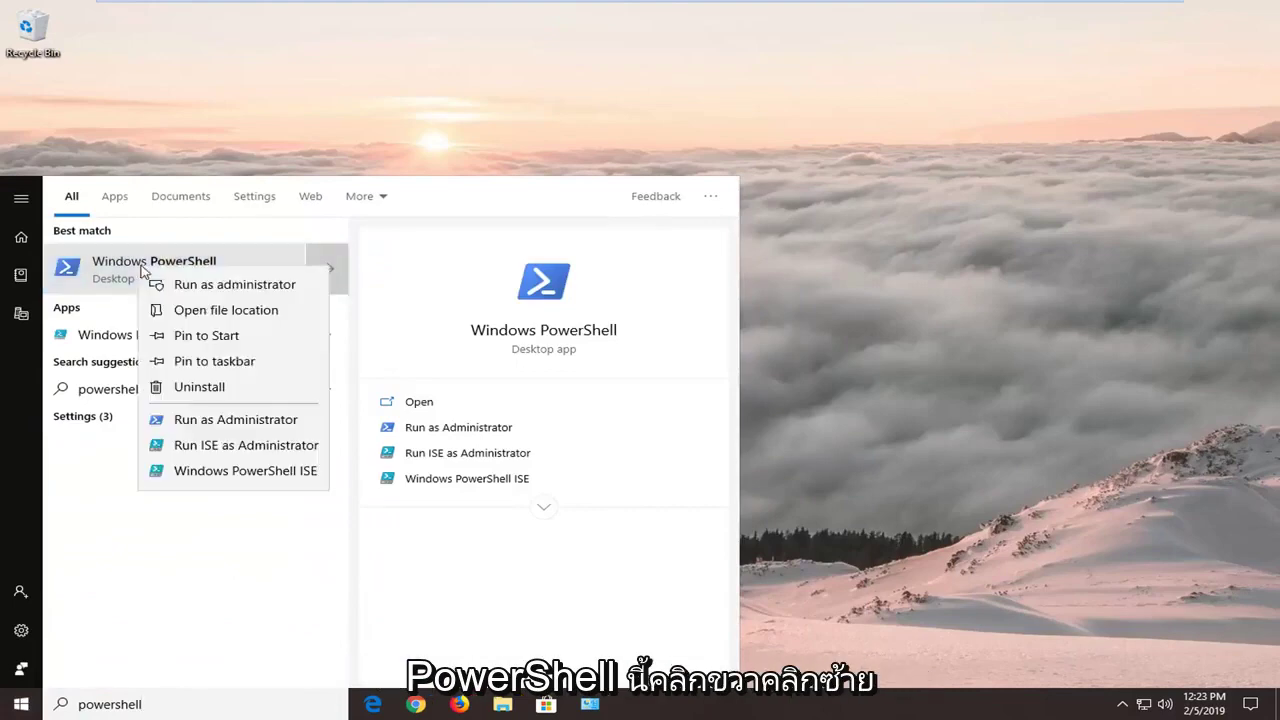
pyautogui.click(152, 285)
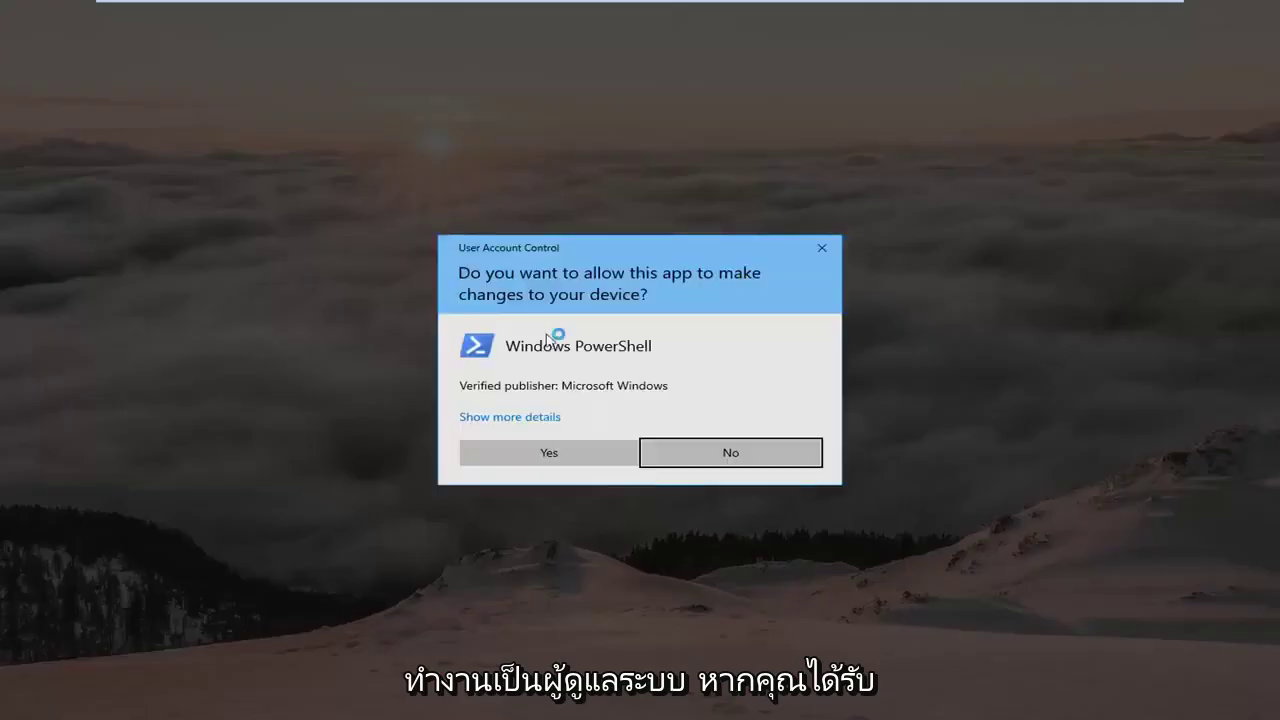
pyautogui.click(553, 452)
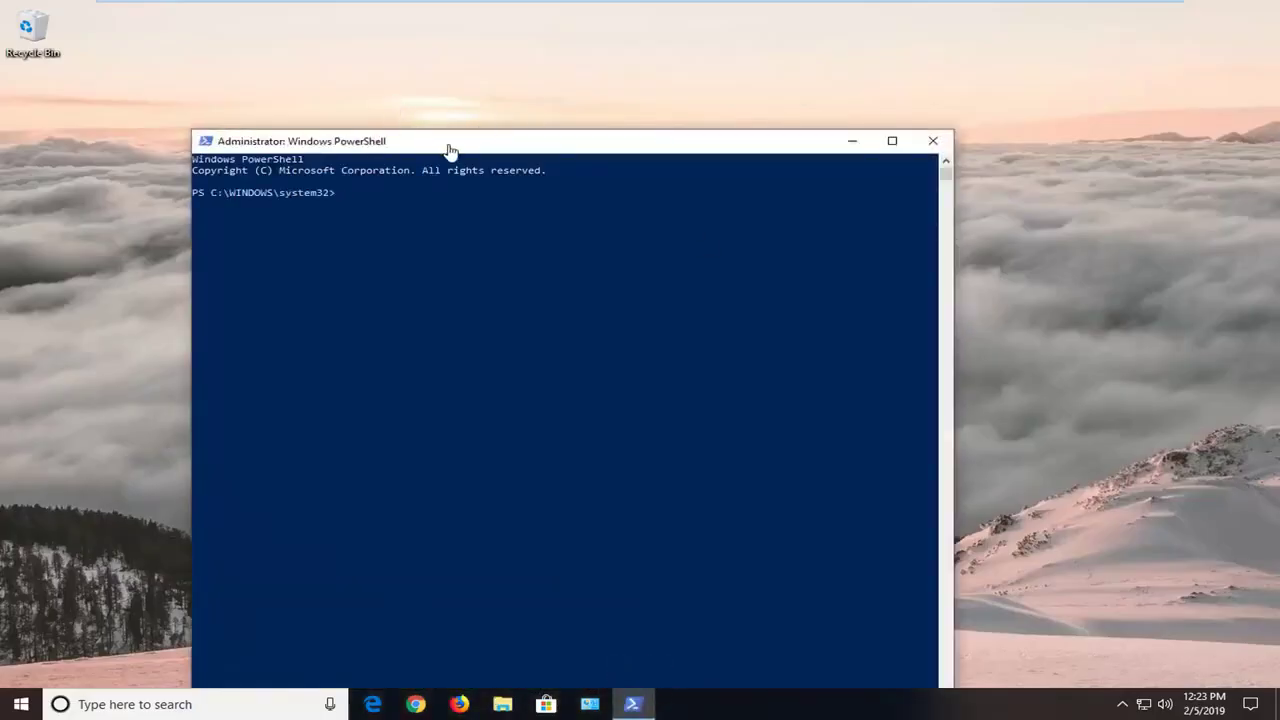
pyautogui.moveTo(450, 150); pyautogui.dragTo(543, 63)
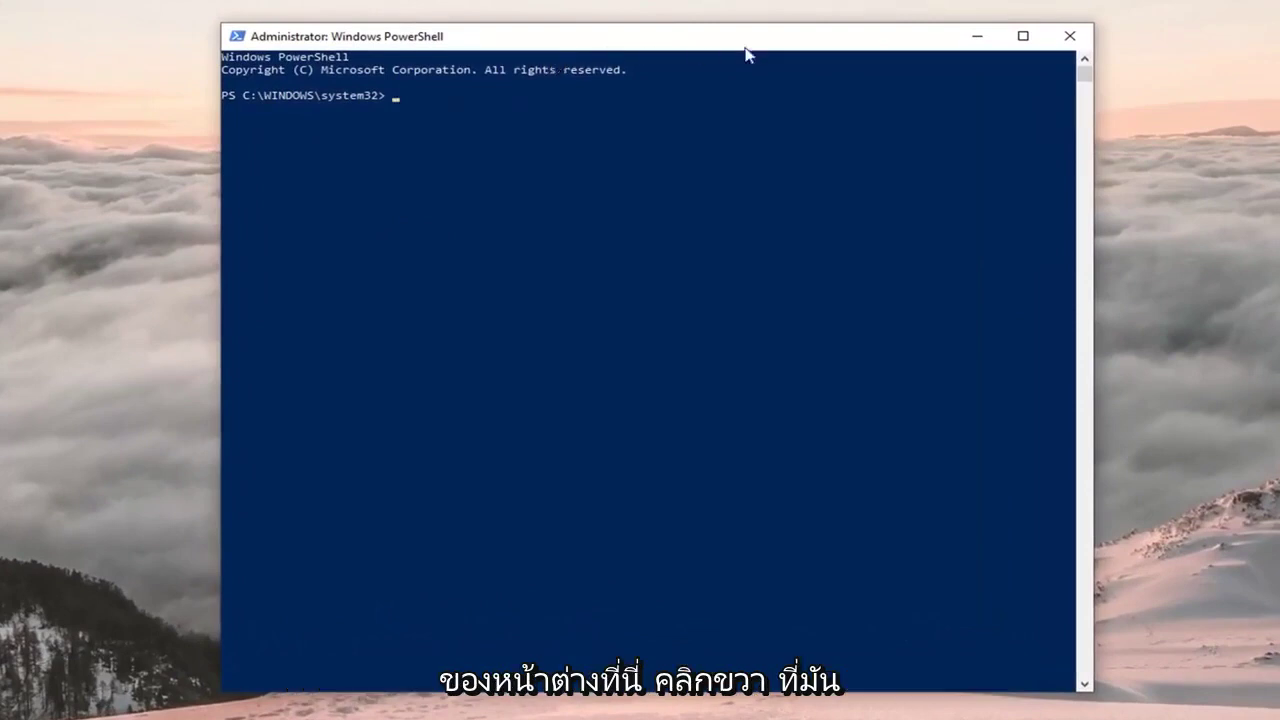
# - Paste and run Get-AppXPackage *WindowsStore* -AllUsers | Foreach {Add-AppxPackage -DisableDevelopmentMode -Register "$($_.InstallLocation)\AppXManifest.xml"}, and close PowerShell when done
pyautogui.rightClick(684, 40)
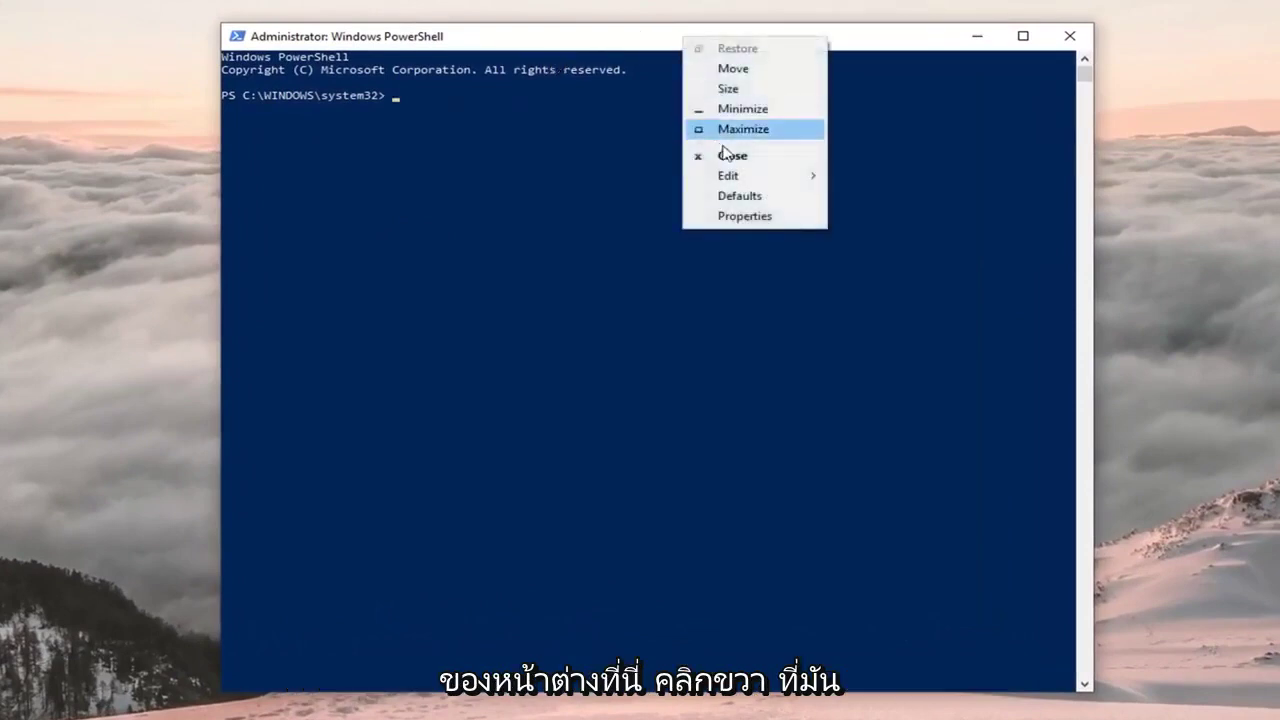
pyautogui.moveTo(733, 176)
pyautogui.click(905, 215)
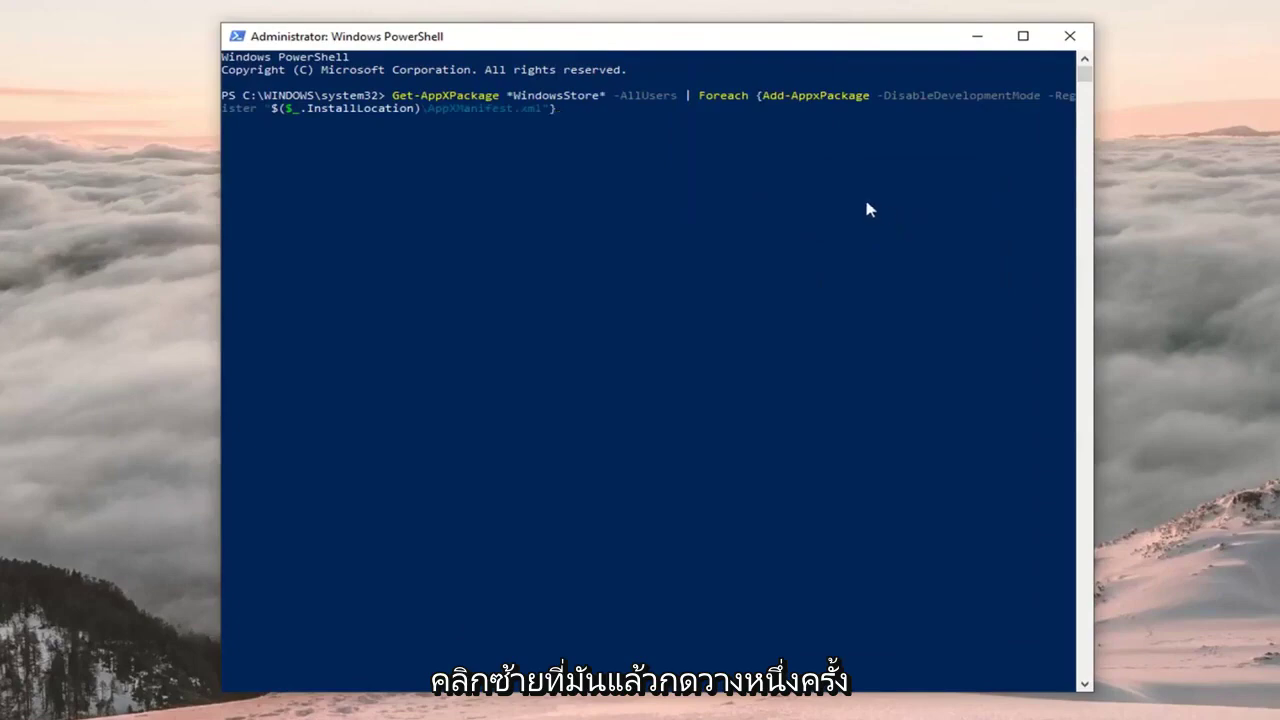
pyautogui.press('Return')
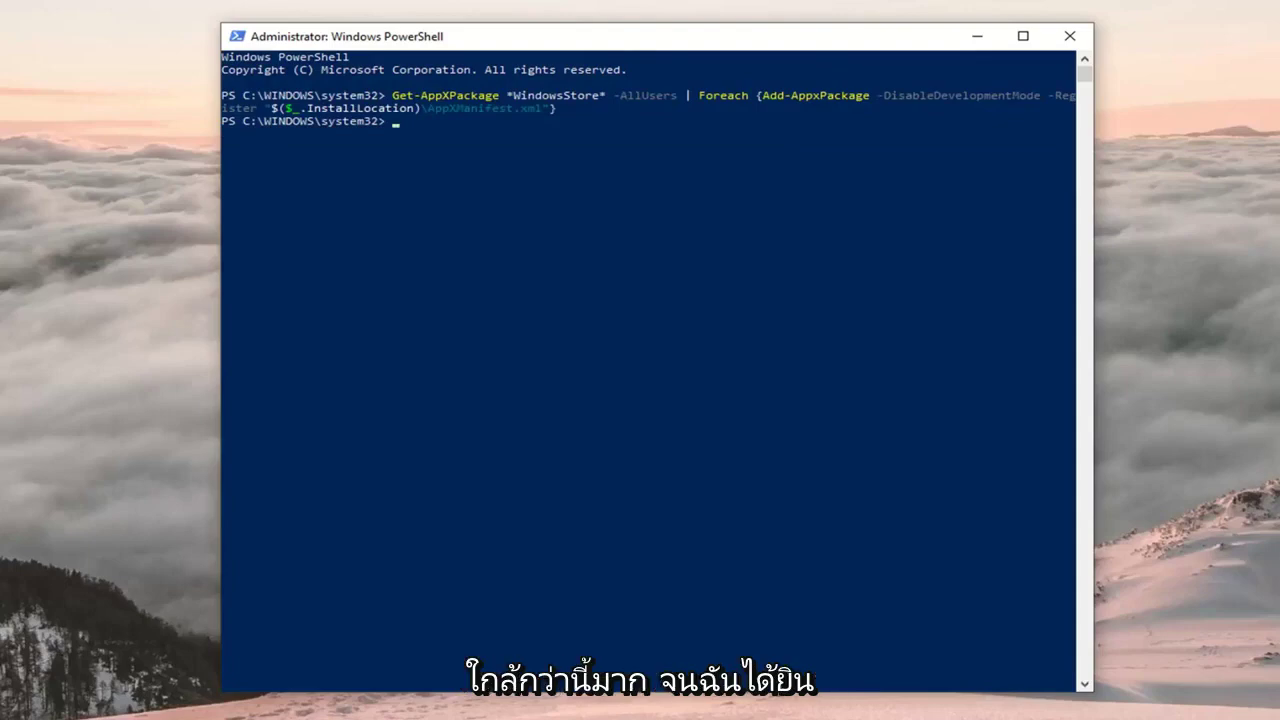
pyautogui.click(1069, 37)
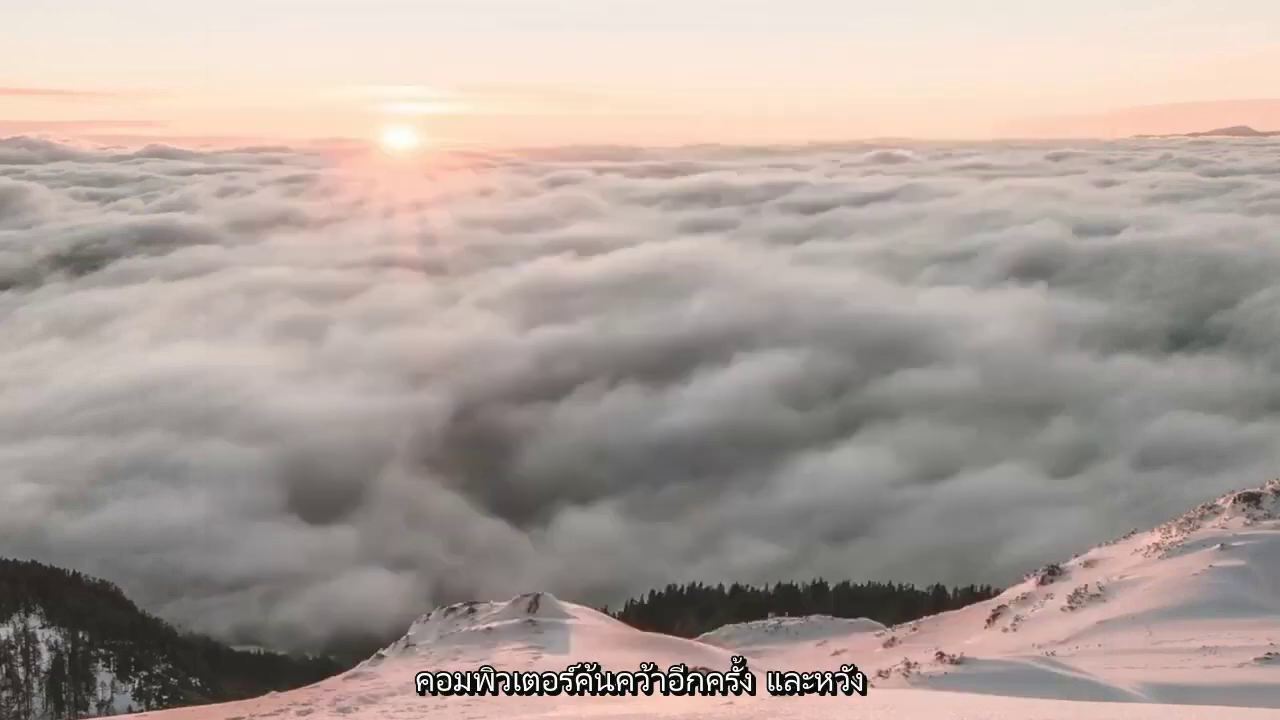